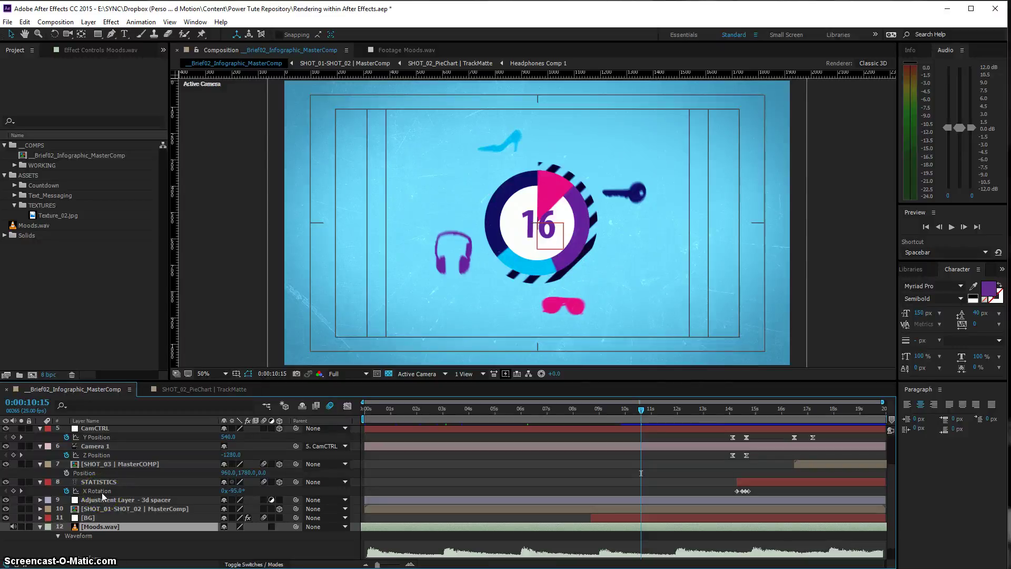
Scrub the infographic comp forward from 0:00:10:15 to 0:00:12:19, where the counter reads 38.
click(137, 476)
drag(646, 411, 697, 409)
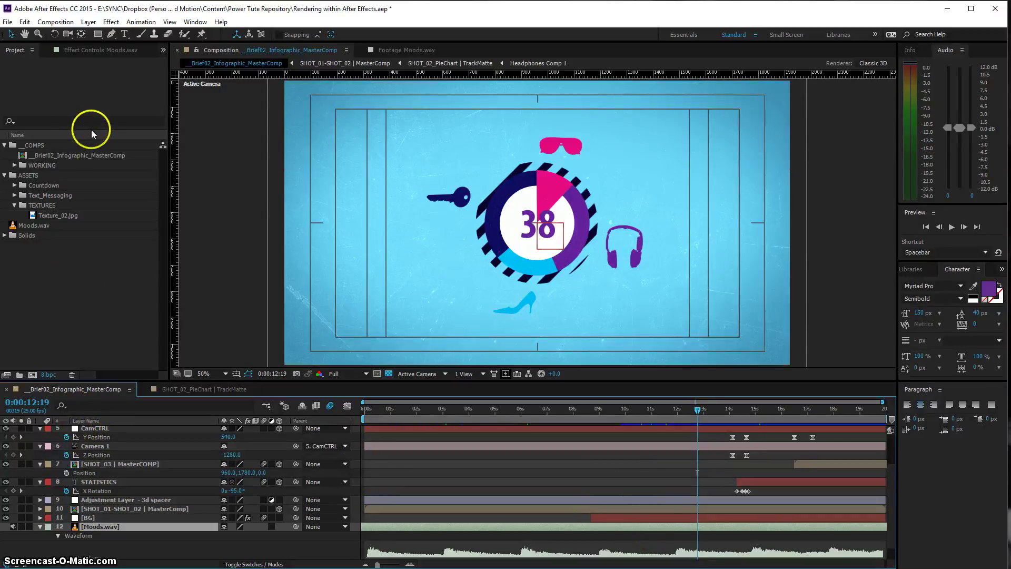
Queue __Brief02_Infographic_MasterComp from the Composition menu, with Lossless output to an AVI.
click(60, 25)
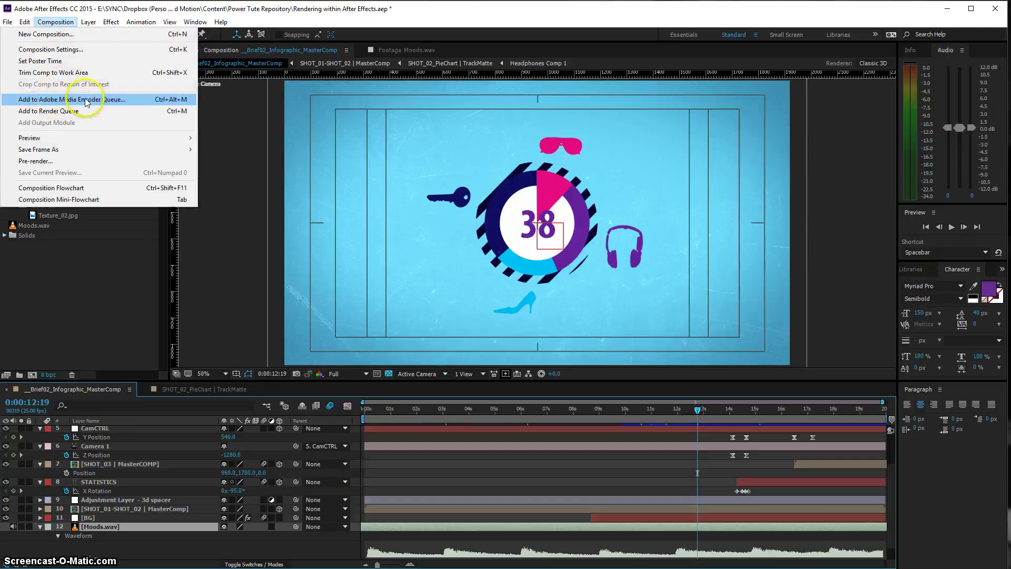
click(58, 115)
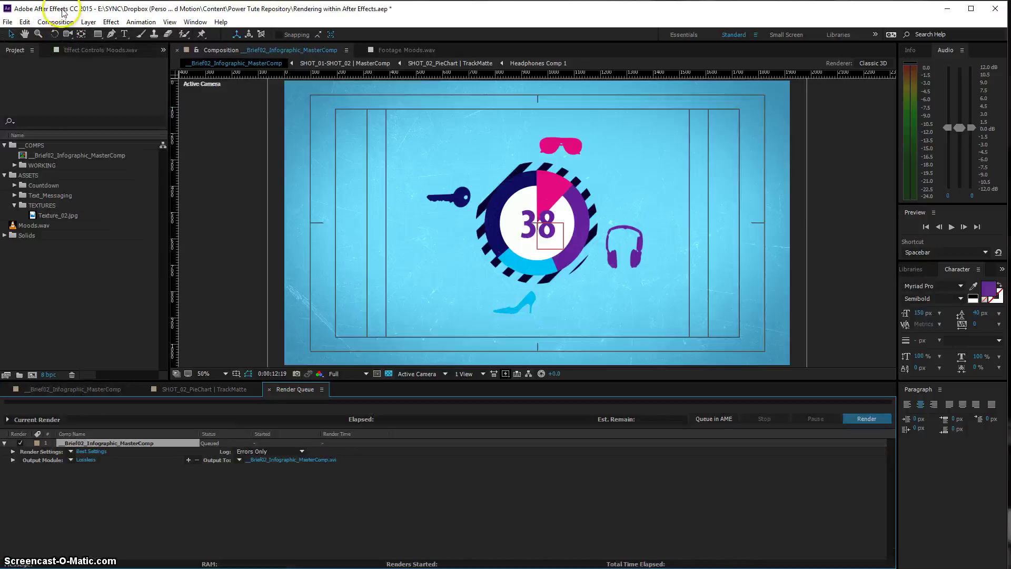
Apply the Best Settings render template with Time Span set to Length of Comp.
click(88, 453)
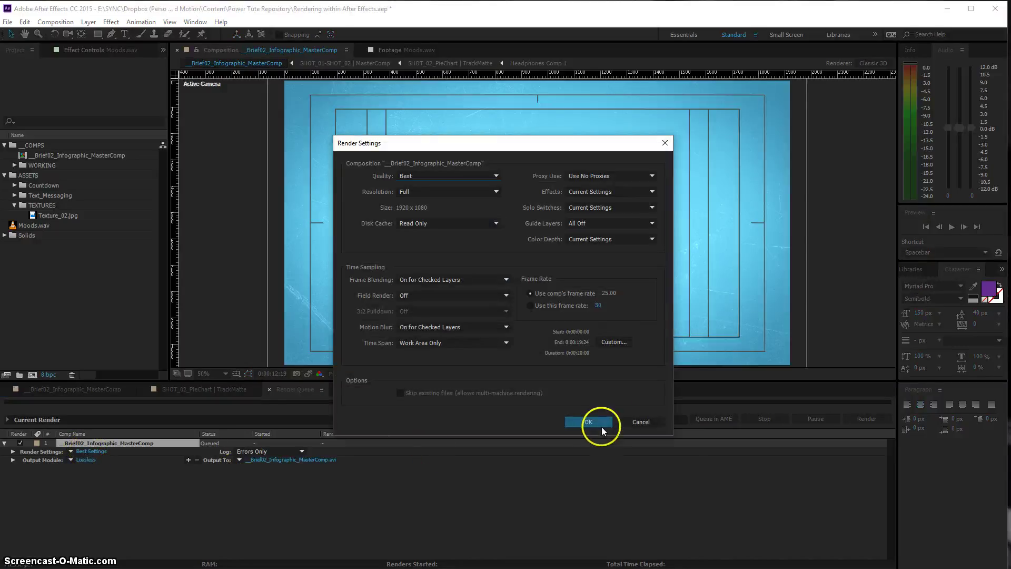
click(635, 420)
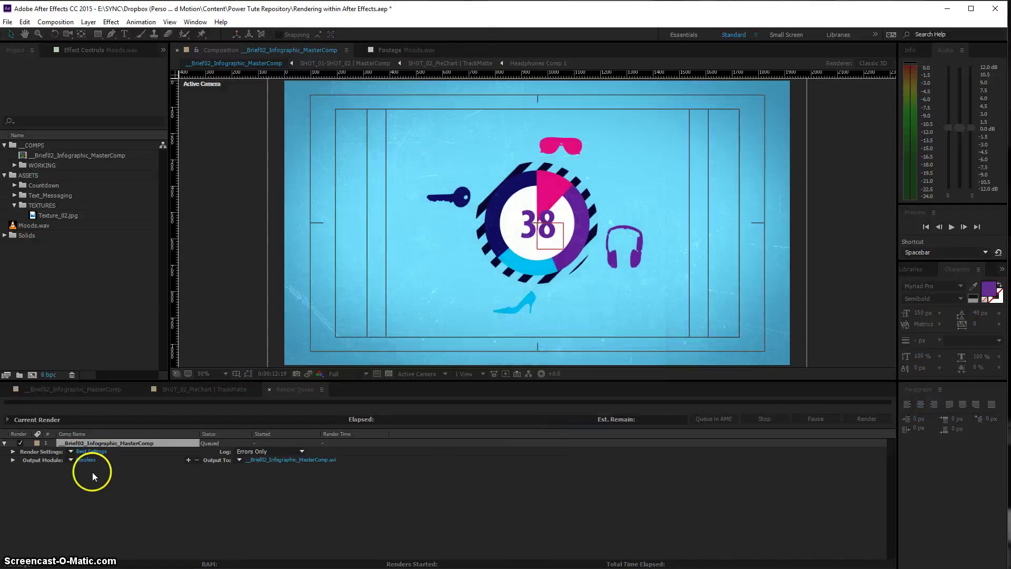
click(72, 451)
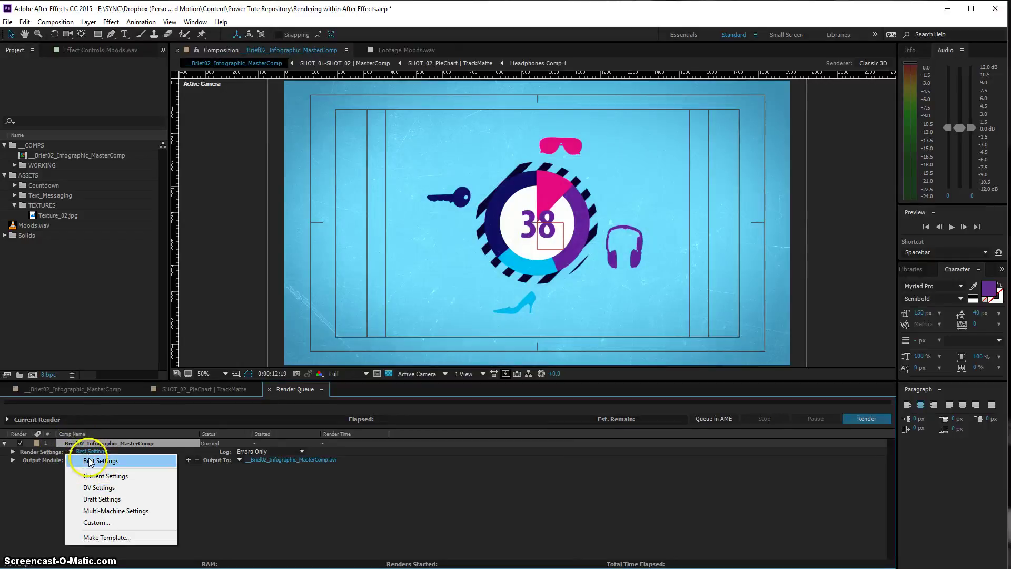
click(91, 460)
click(90, 451)
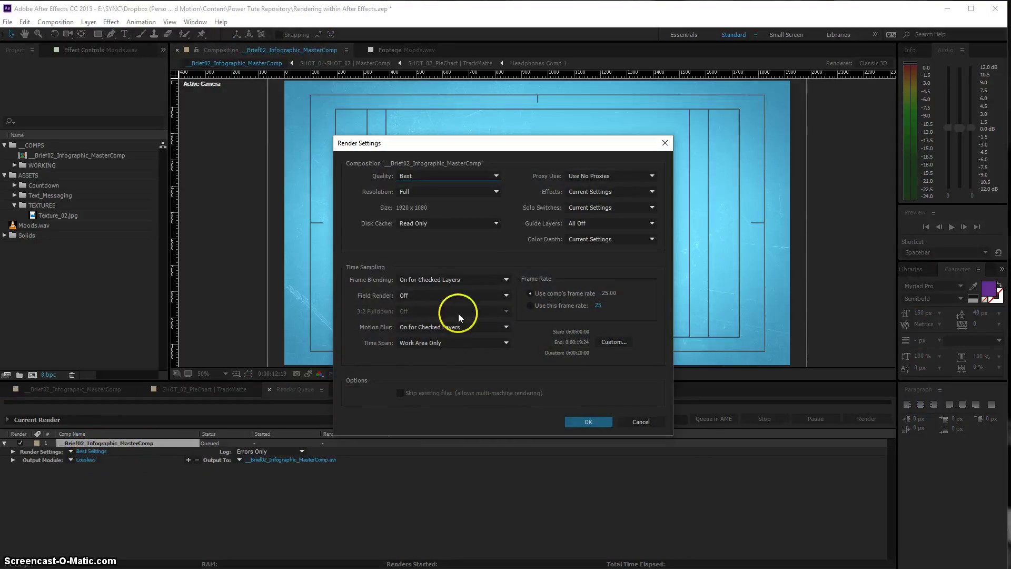
drag(355, 147, 330, 154)
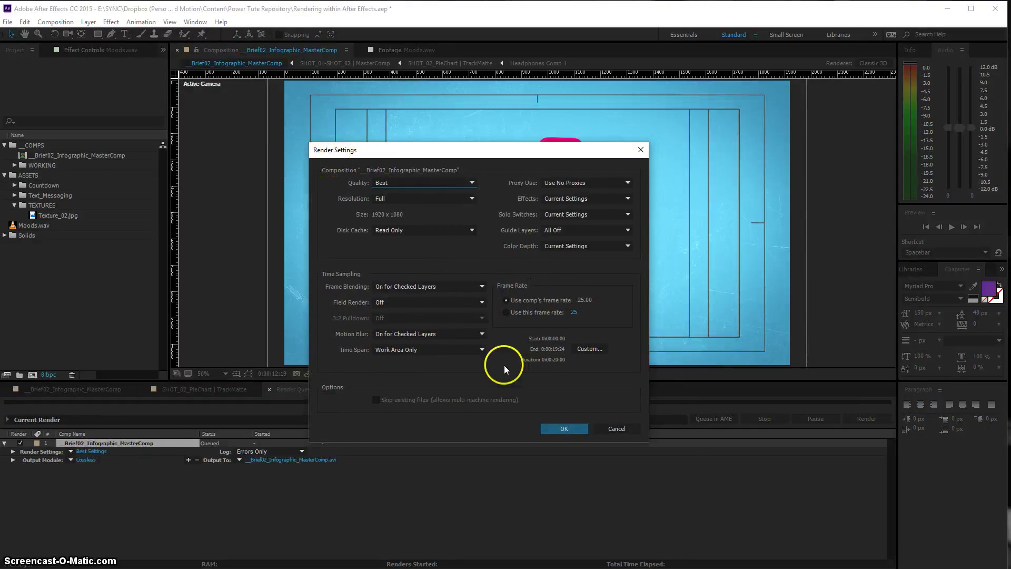
click(379, 350)
click(384, 363)
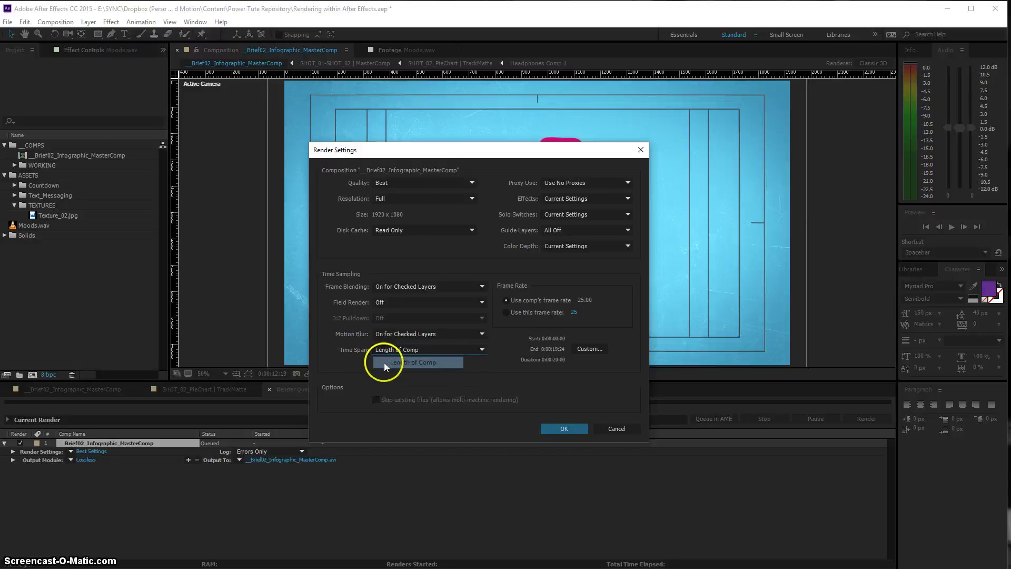
click(564, 428)
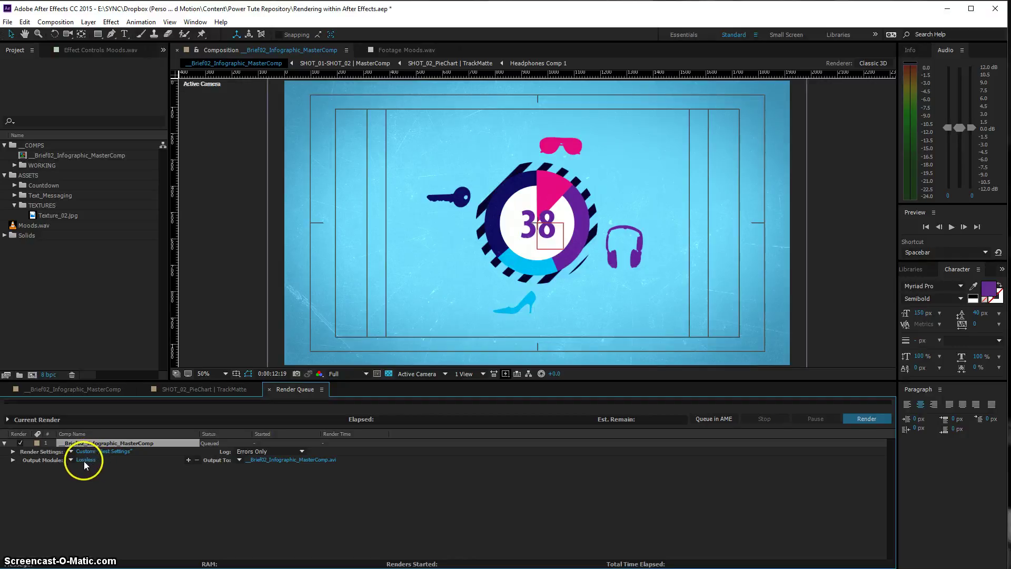
Set the output module format to AVI with Video Output ticked and audio output on.
click(86, 460)
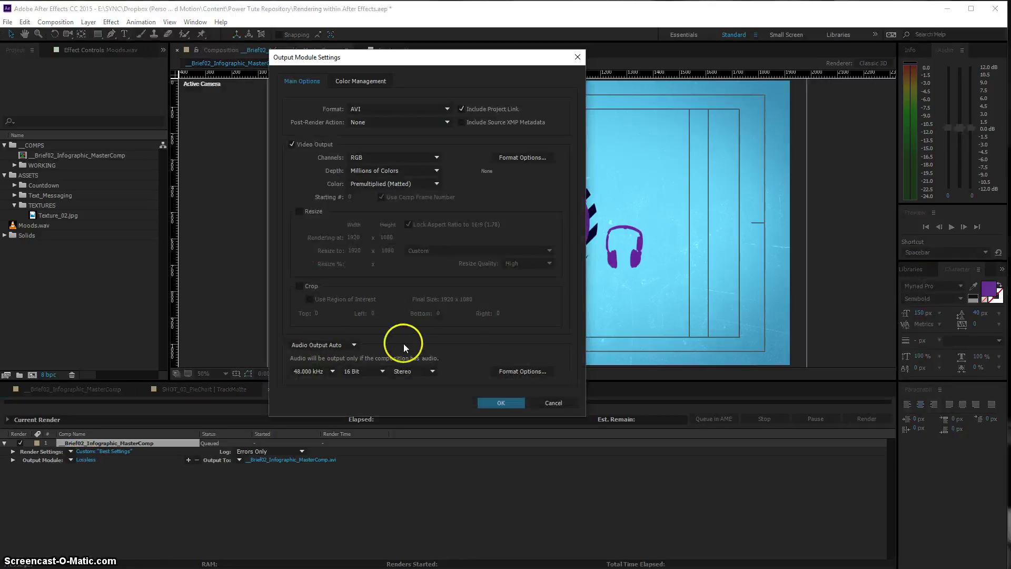
click(396, 105)
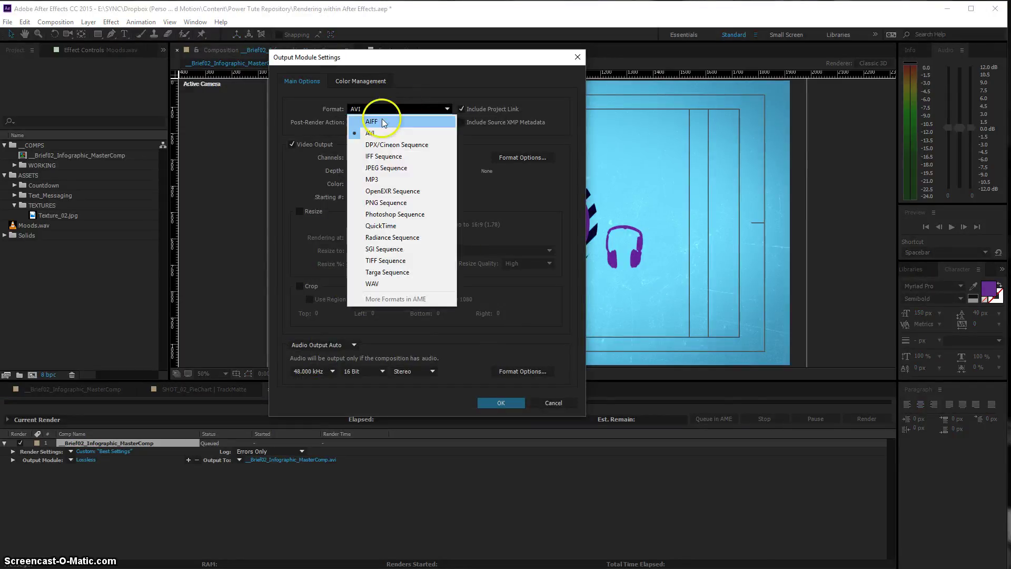
click(375, 113)
click(376, 112)
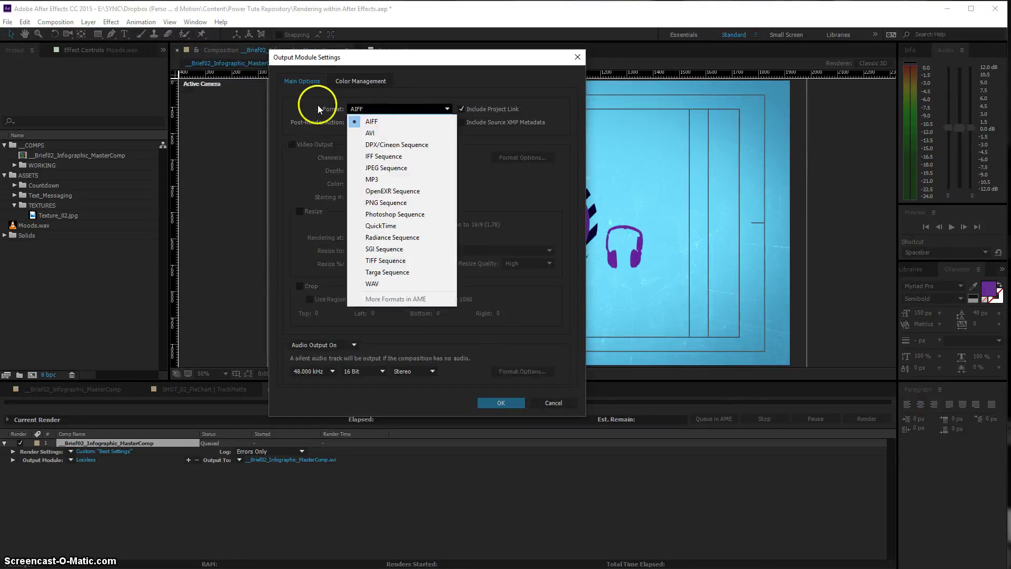
click(371, 133)
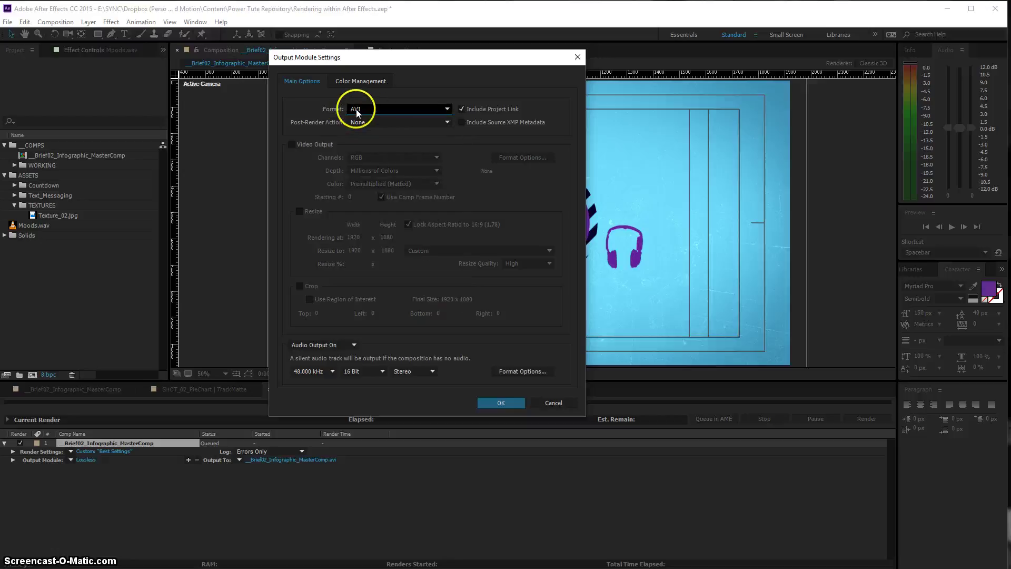
click(291, 147)
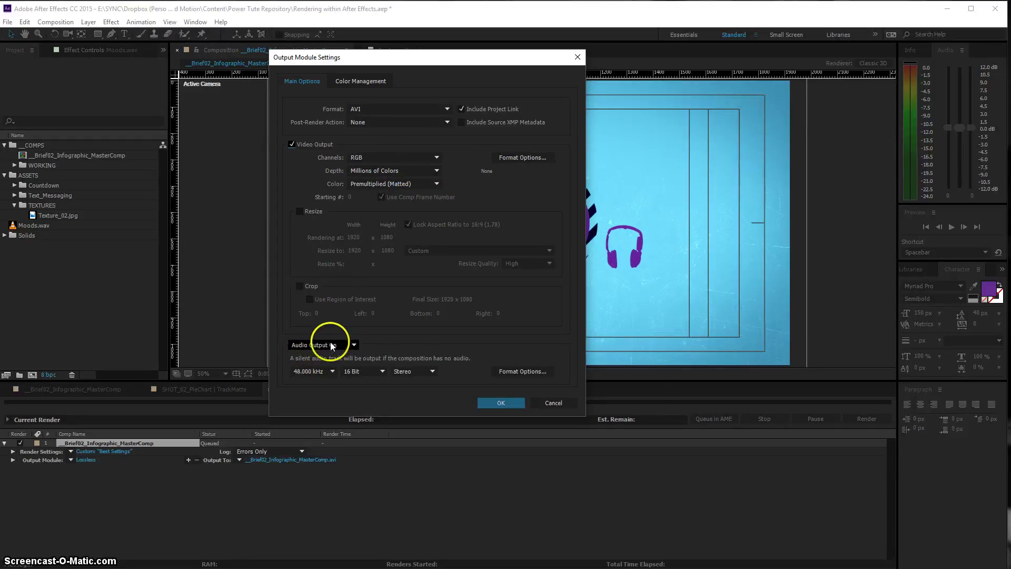
click(495, 403)
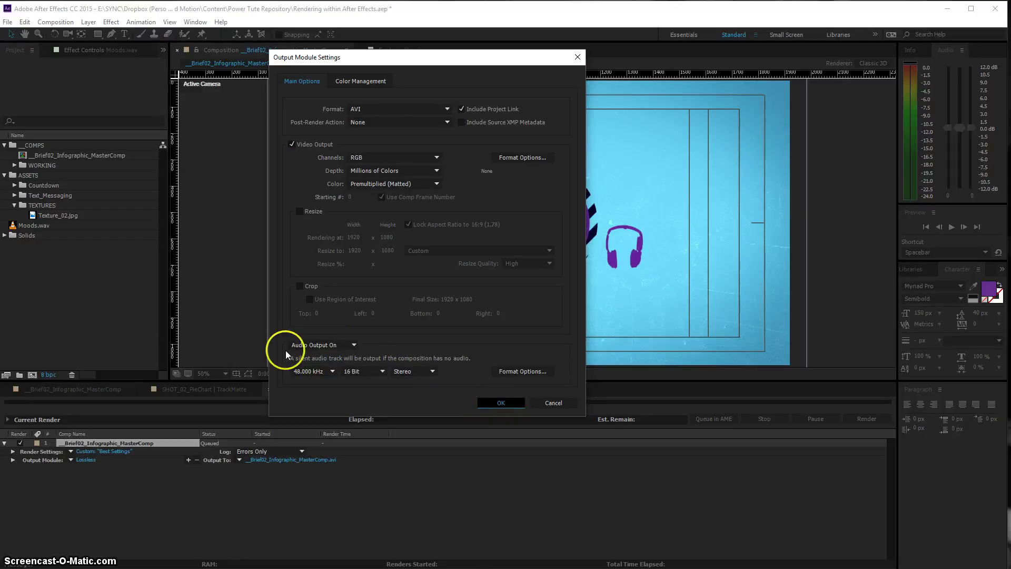
click(500, 403)
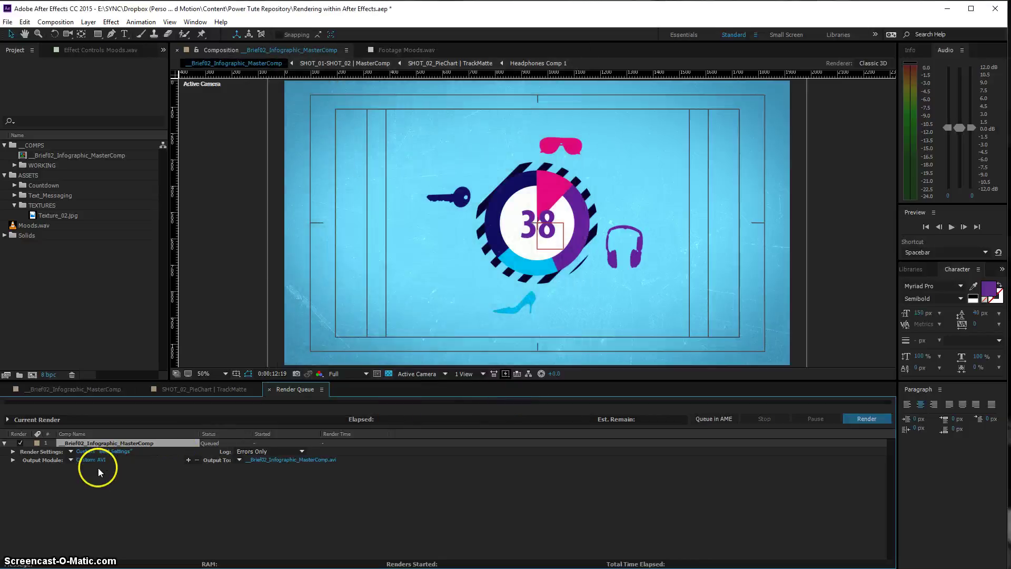
Save the render as __Brief02_Infographic_MasterComp.avi at the root of LODE_LIVE_1a (Z:).
click(301, 459)
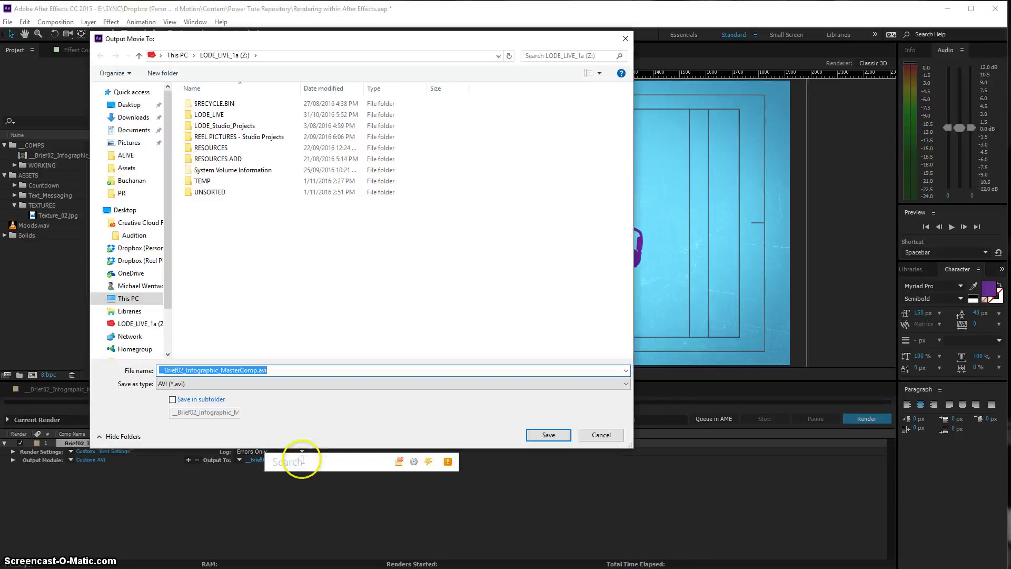
click(601, 434)
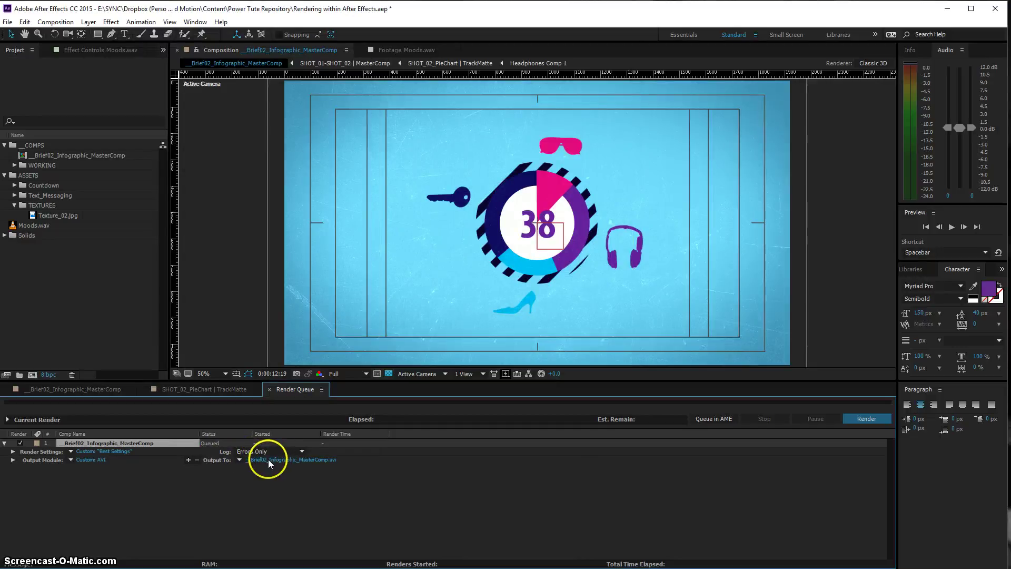
click(277, 459)
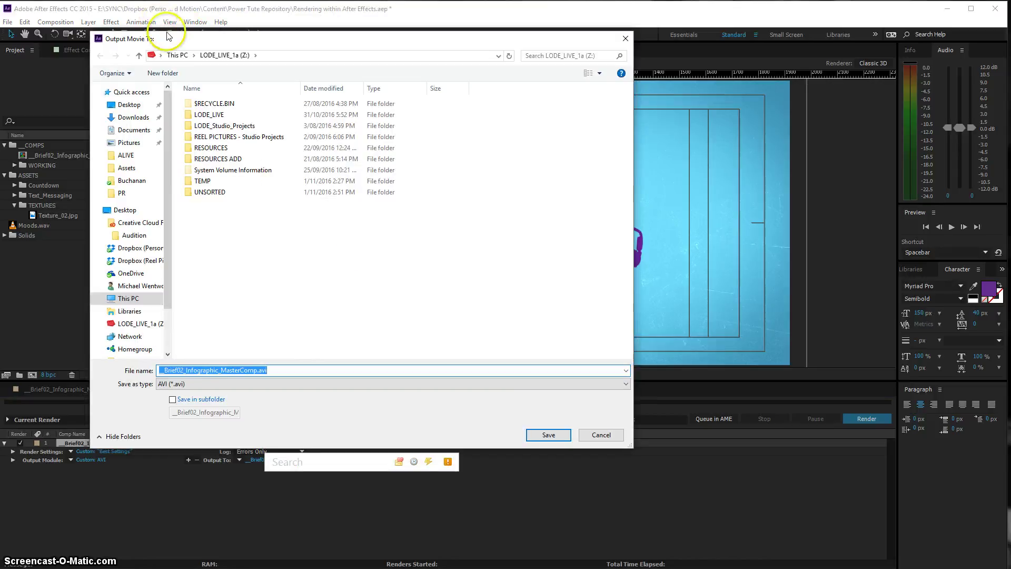
click(177, 55)
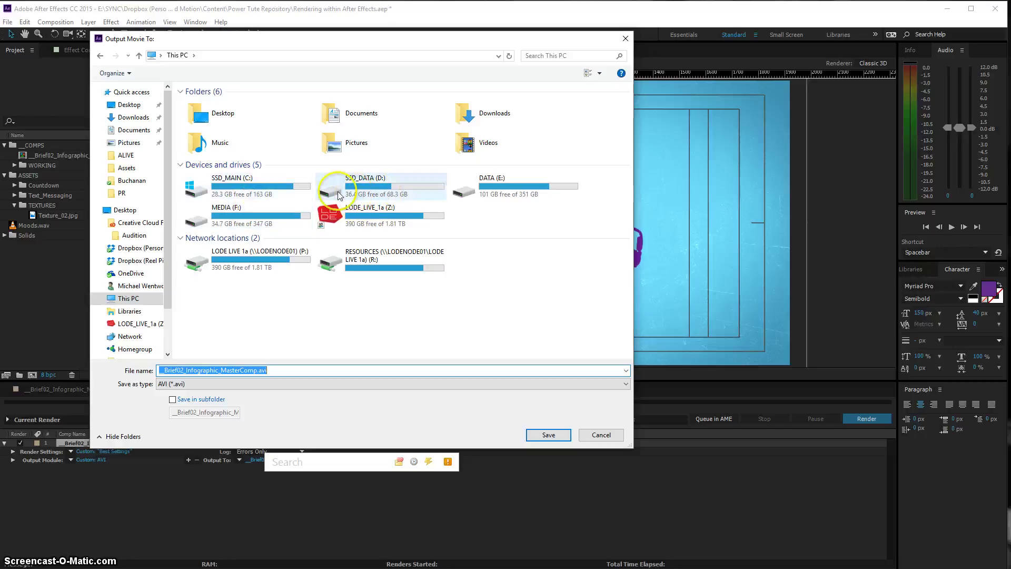
double_click(376, 219)
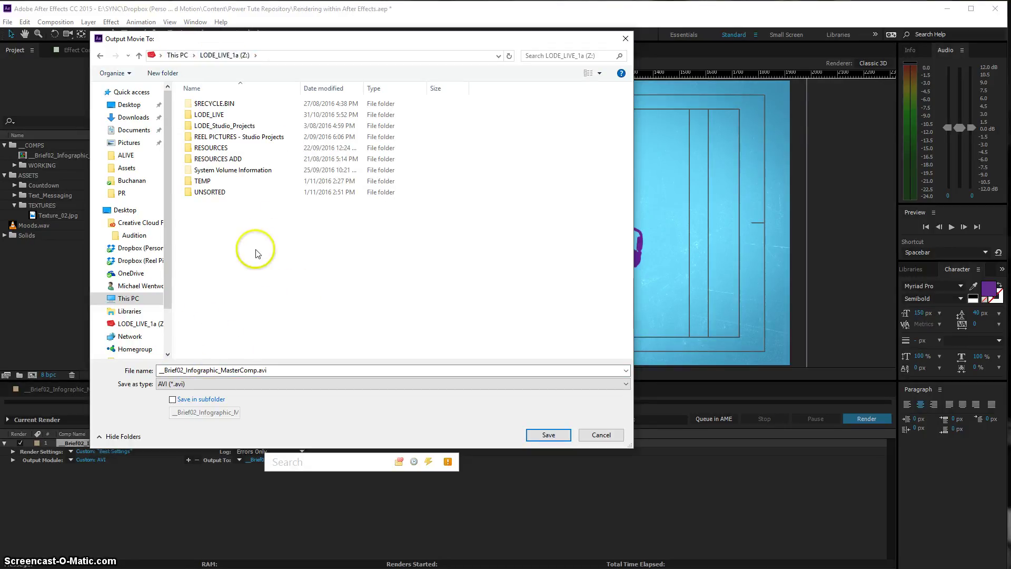
click(548, 434)
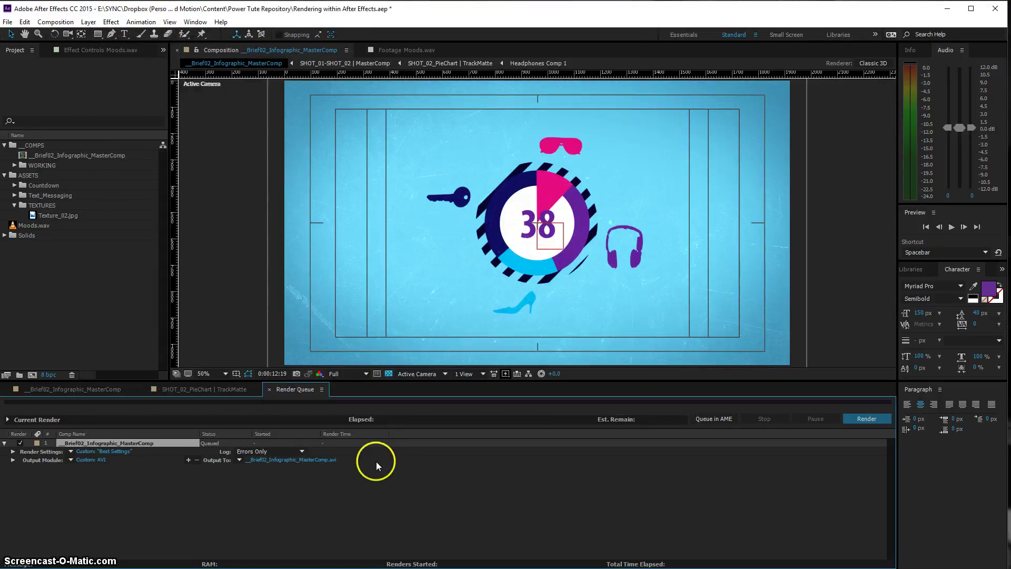
Render the queued master comp to AVI until its status reads Done after 3 min 30 s.
click(865, 419)
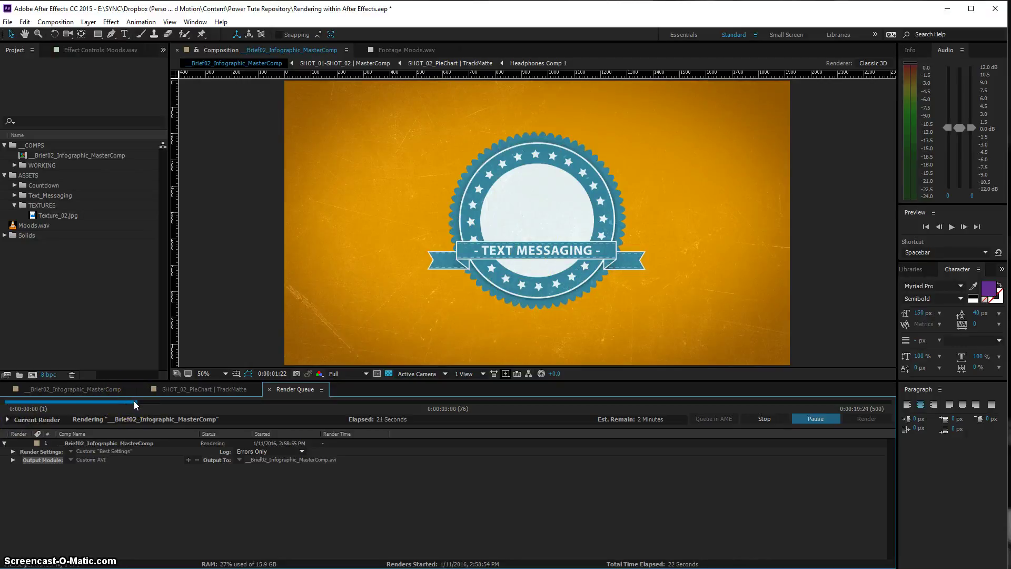
click(72, 515)
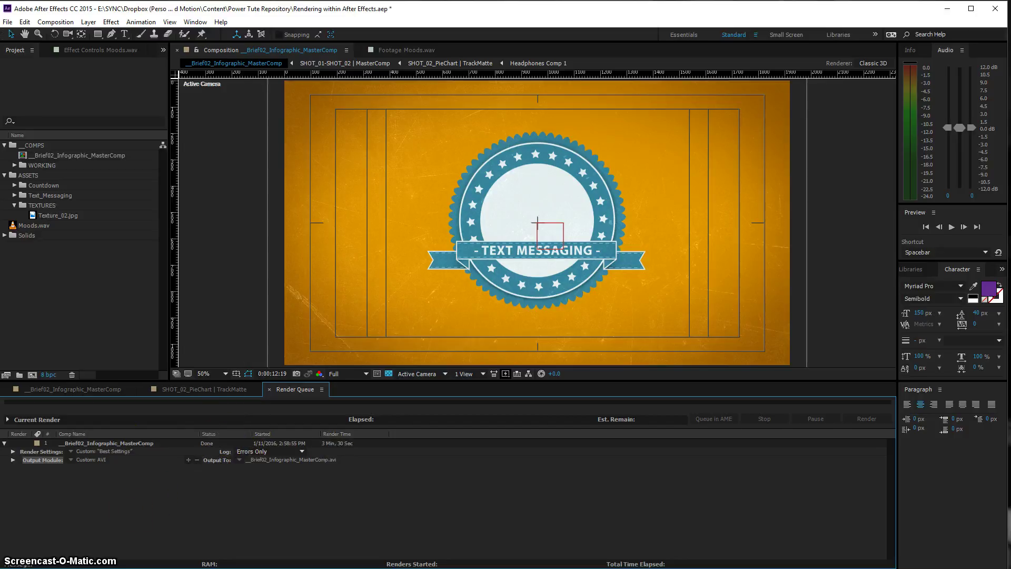
Open the Z: drive in File Explorer and select the 2.90 GB rendered AVI.
click(217, 547)
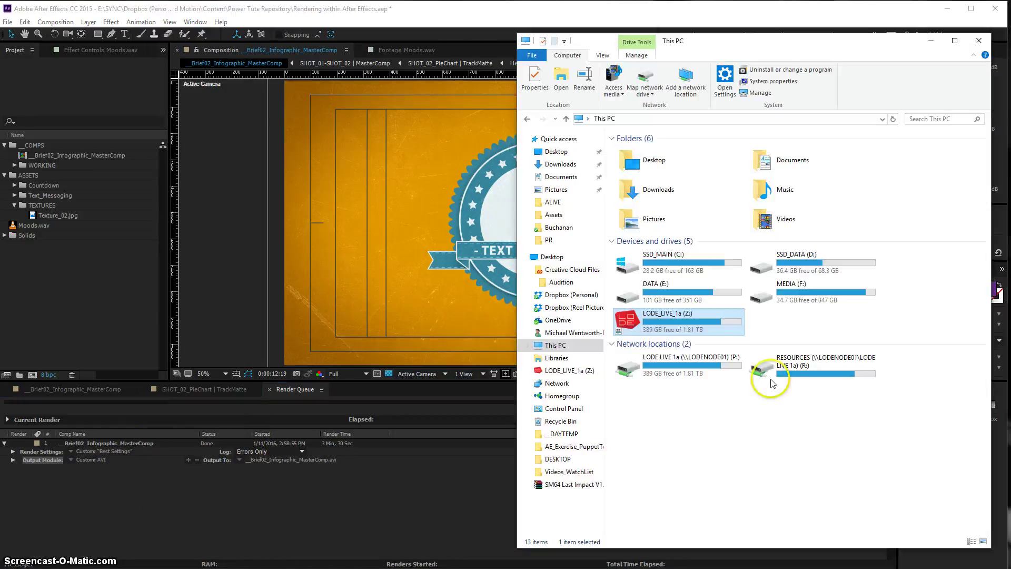
double_click(703, 320)
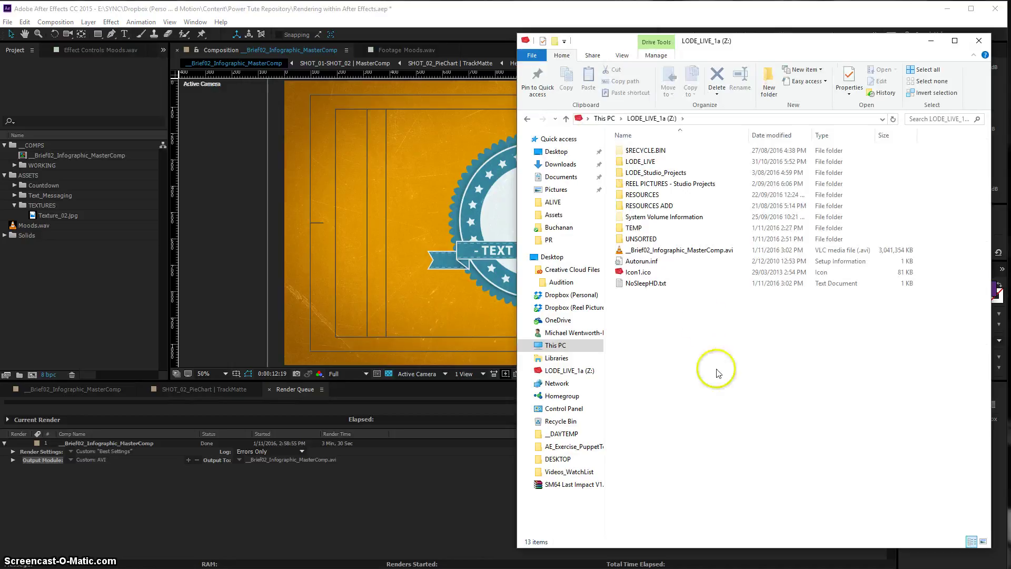
click(676, 253)
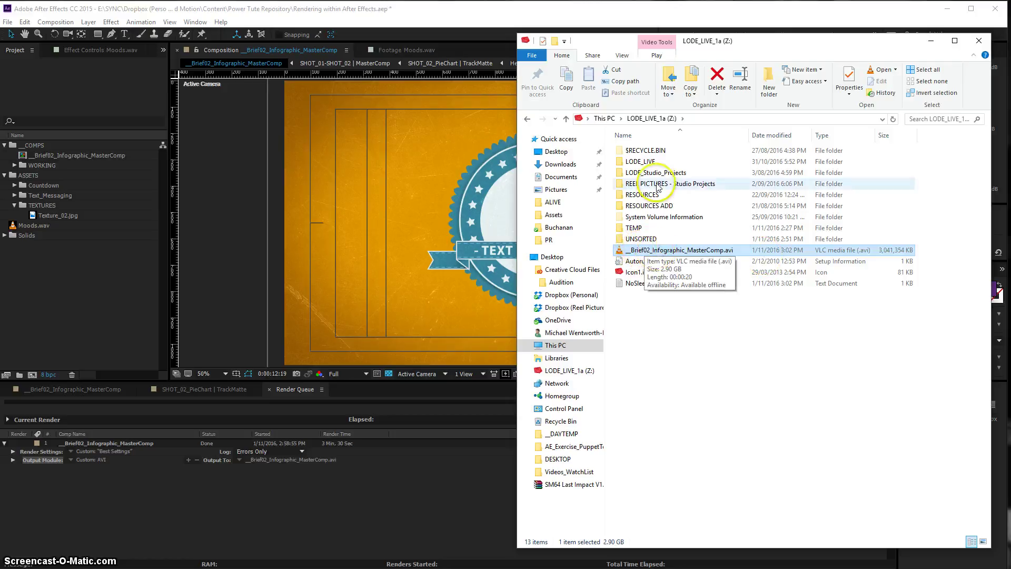
click(672, 252)
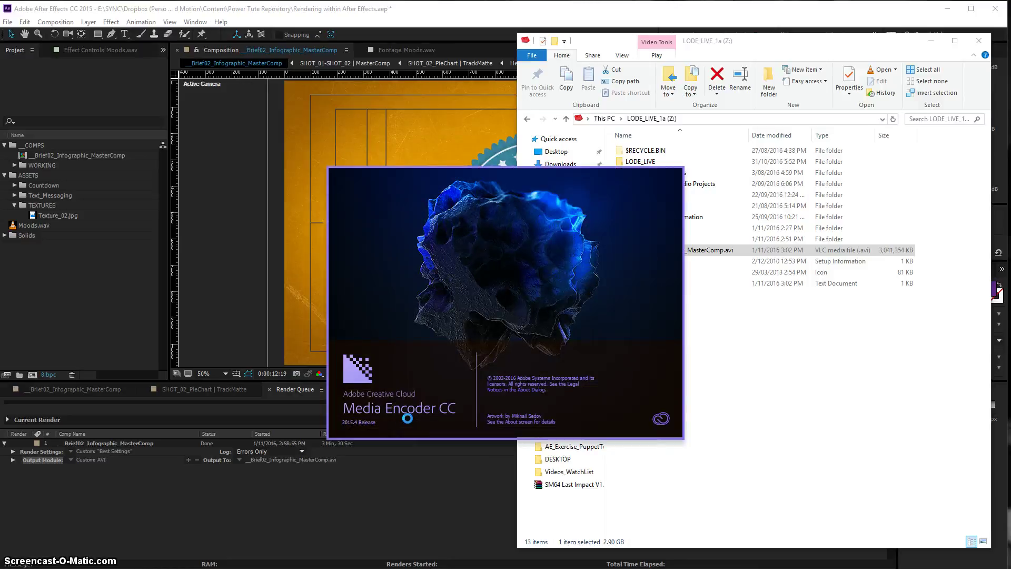
Drag the AVI into Media Encoder's queue with H.264, Match Source - High bitrate preset.
click(703, 253)
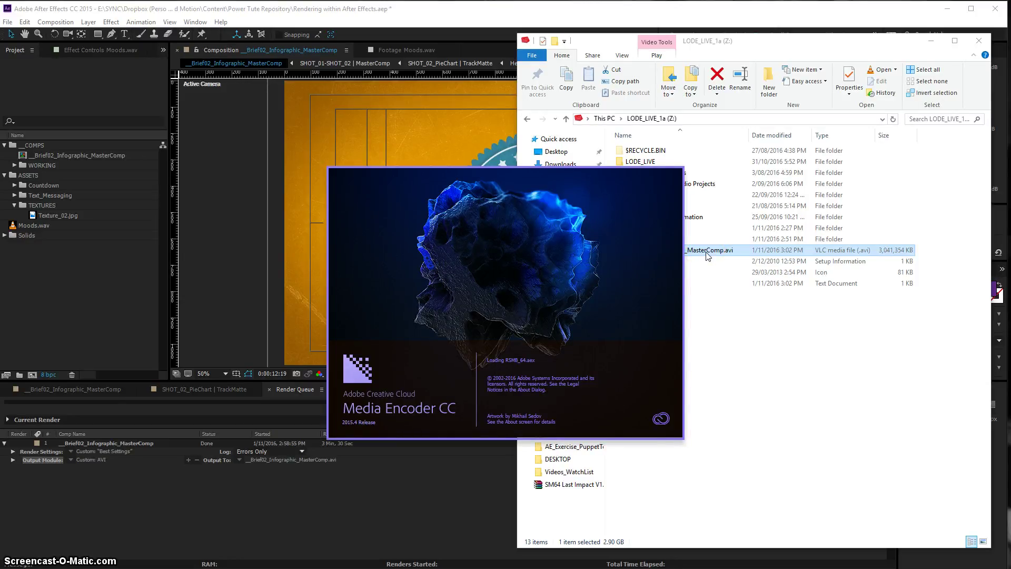
double_click(711, 253)
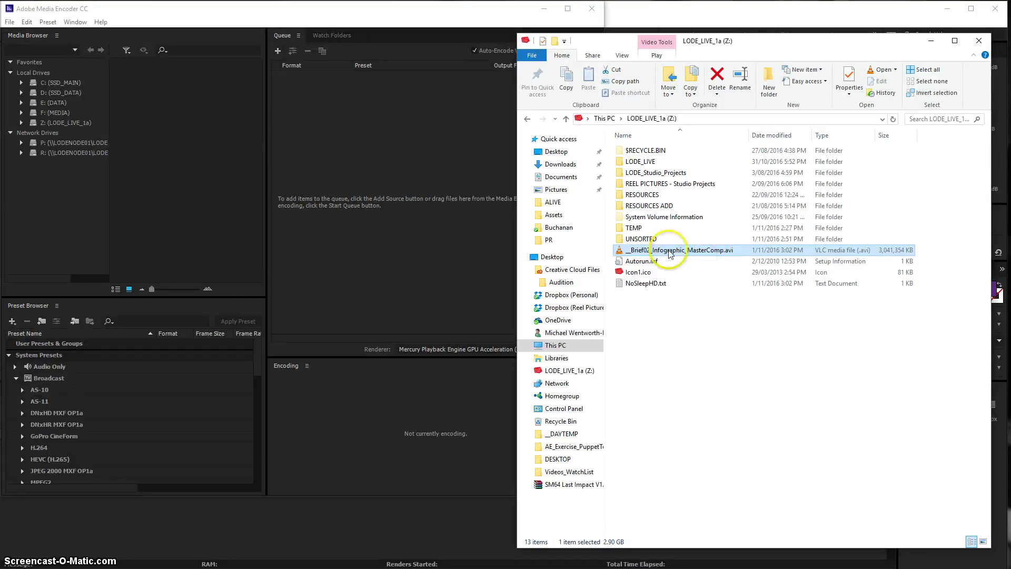
drag(670, 254, 380, 160)
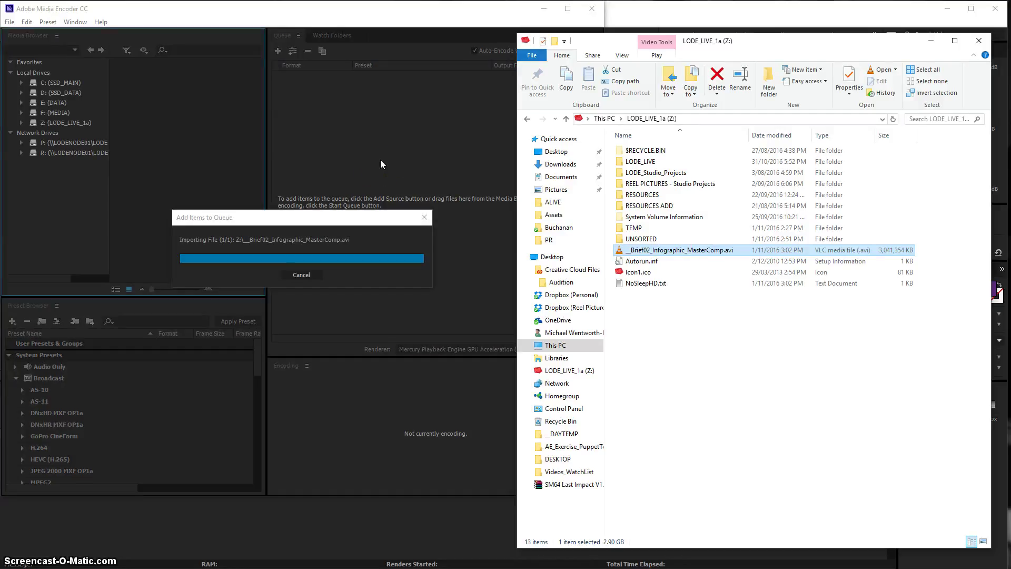
click(367, 20)
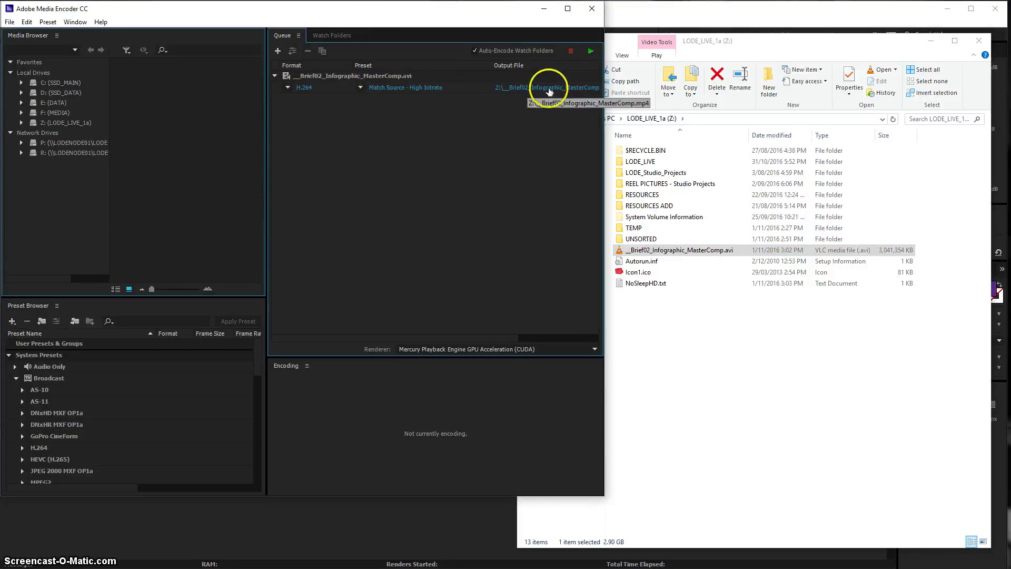
Start the queue to encode __Brief02_Infographic_MasterComp.mp4 onto the Z: drive.
click(592, 51)
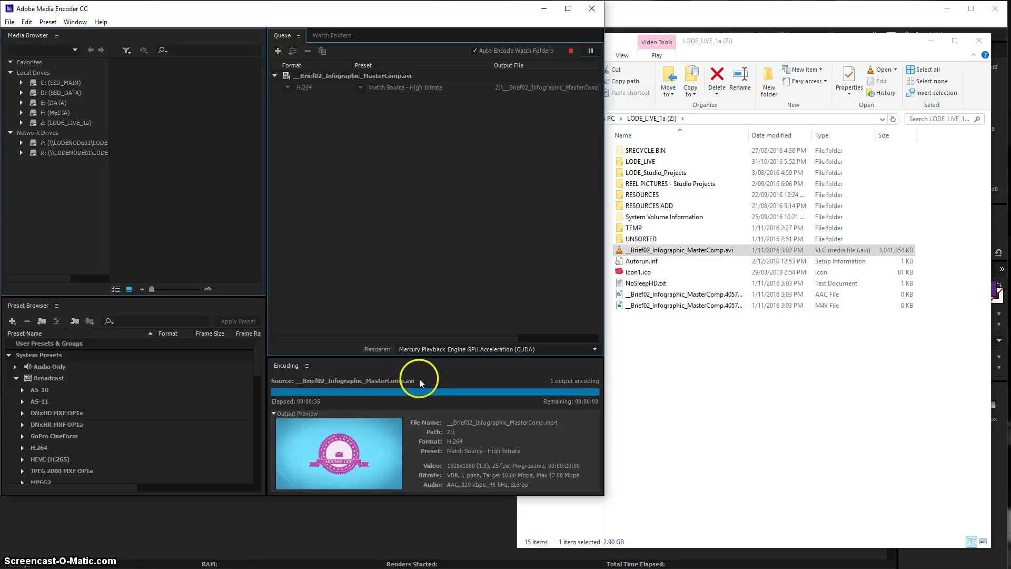
Select the finished MP4 in File Explorer to confirm its 30,792 KB size.
click(729, 332)
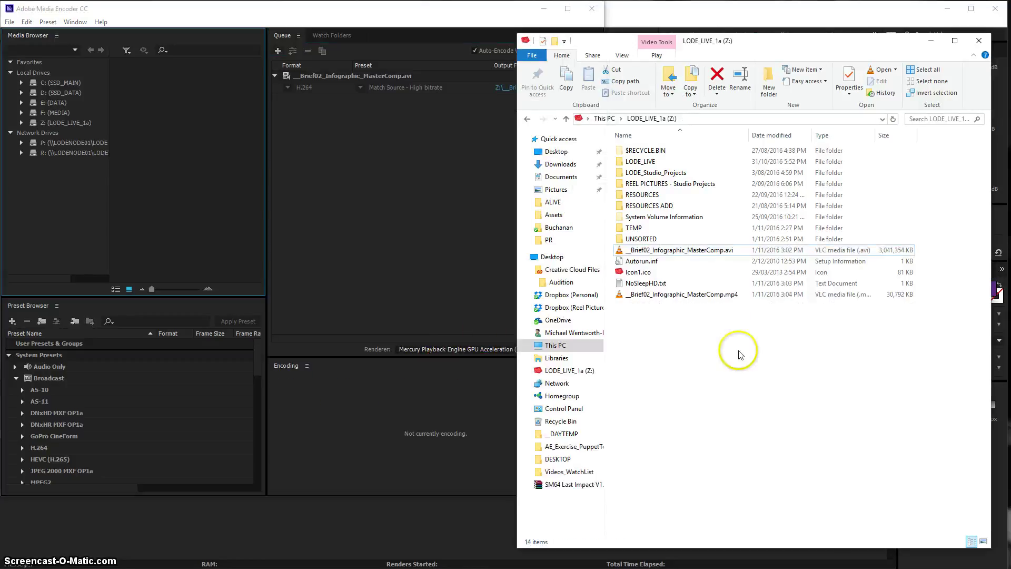
click(667, 299)
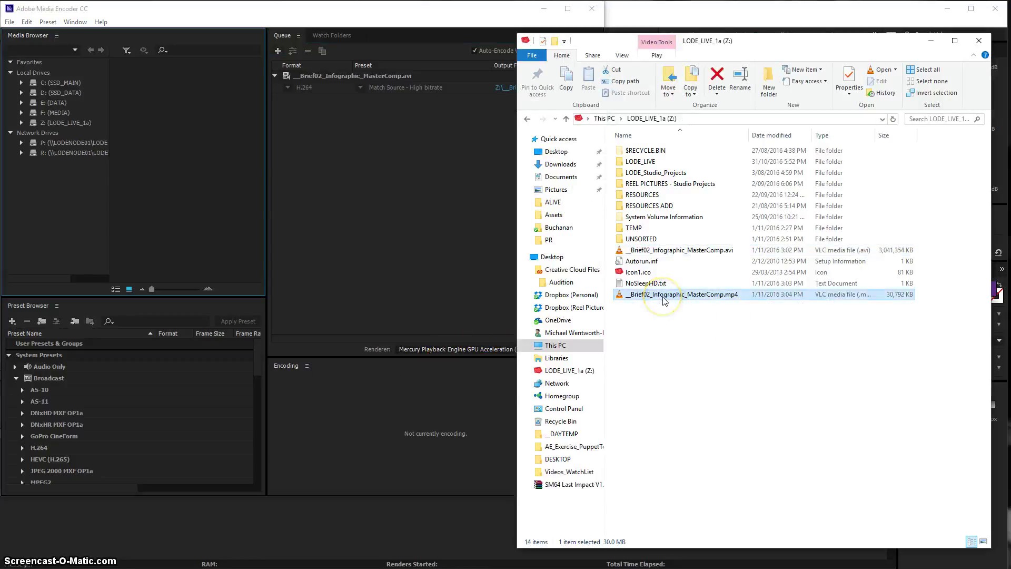